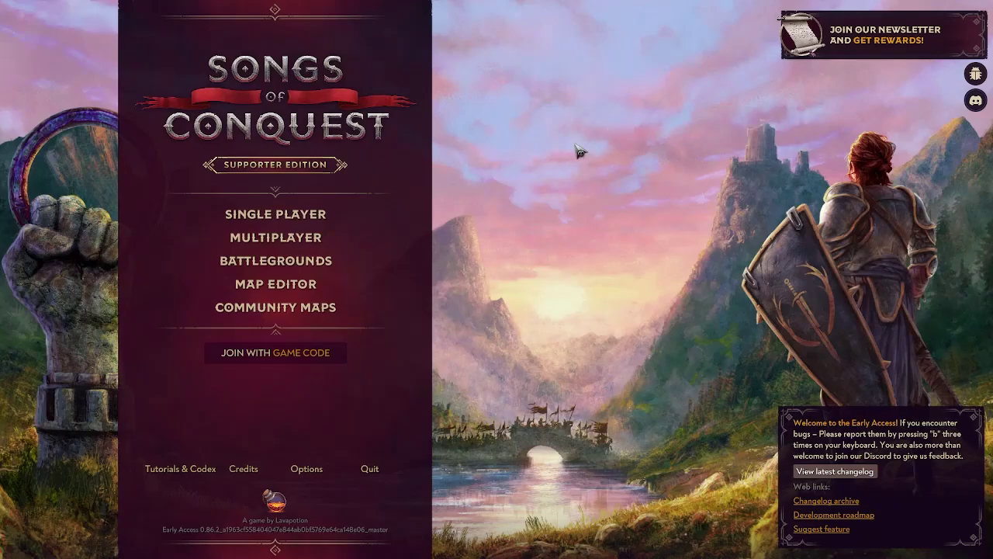
Open the map editor and view the whole default map
{"action": "left_click", "coordinate": [306, 287]}
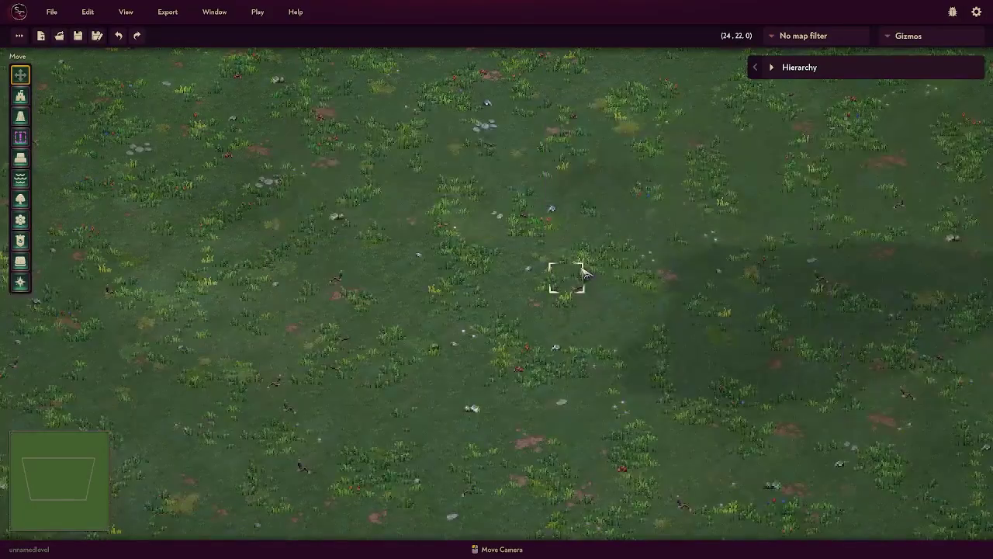
{"action": "scroll", "coordinate": [586, 274], "scroll_direction": "down", "scroll_amount": 6}
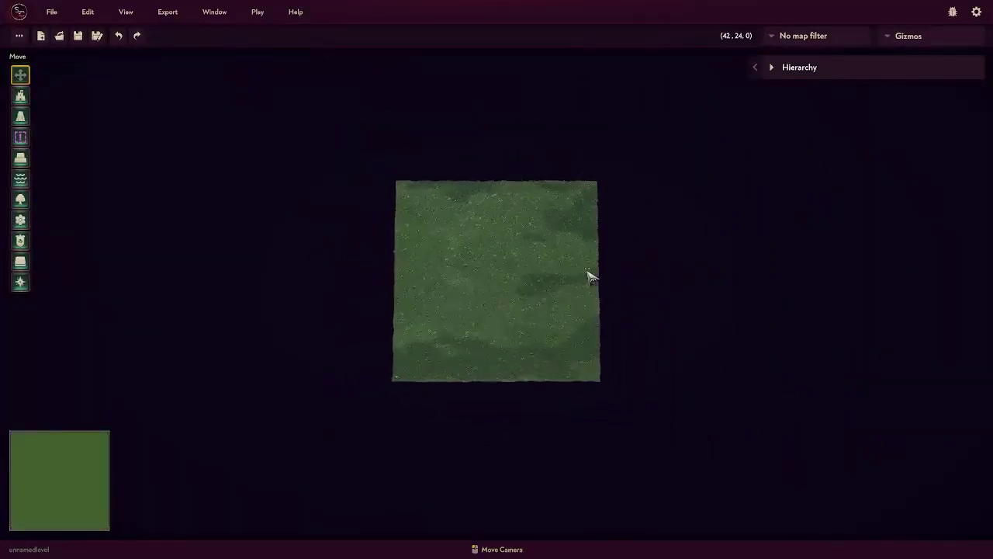
{"action": "scroll", "coordinate": [588, 276], "scroll_direction": "up", "scroll_amount": 2}
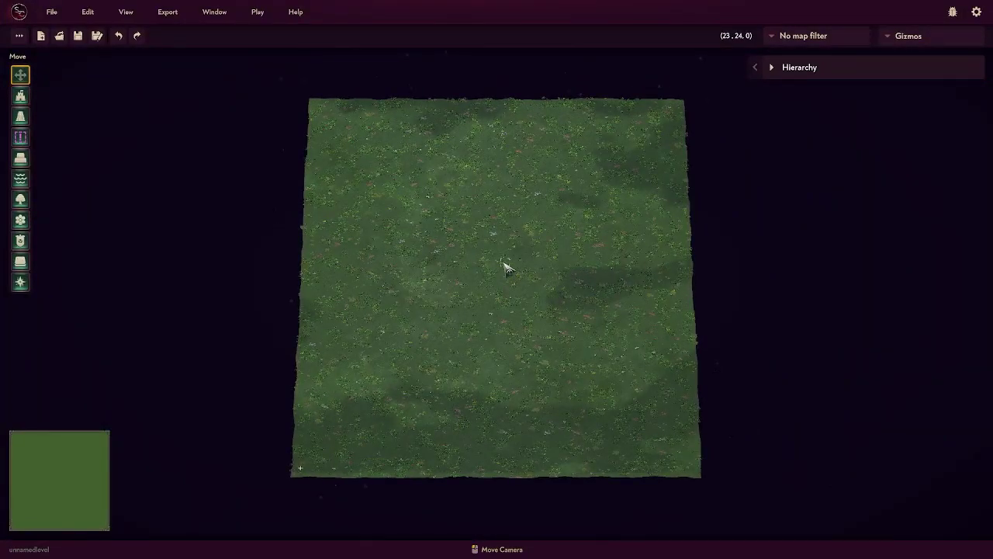
{"action": "scroll", "coordinate": [401, 219], "scroll_direction": "up", "scroll_amount": 2}
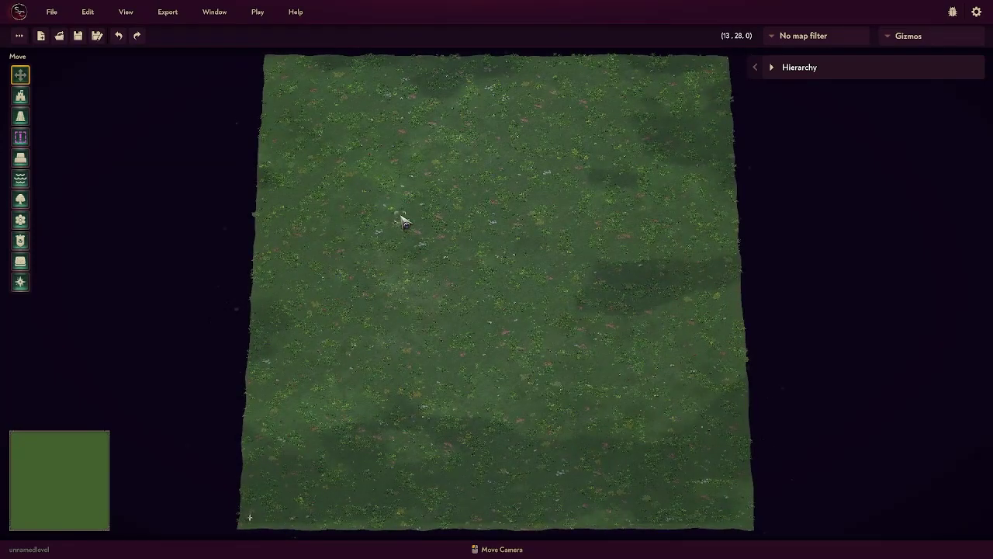
Create a new level named Mapeditortutorial with size Small (45x45) and the Empty generator type
{"action": "left_click", "coordinate": [51, 14]}
{"action": "left_click", "coordinate": [58, 35]}
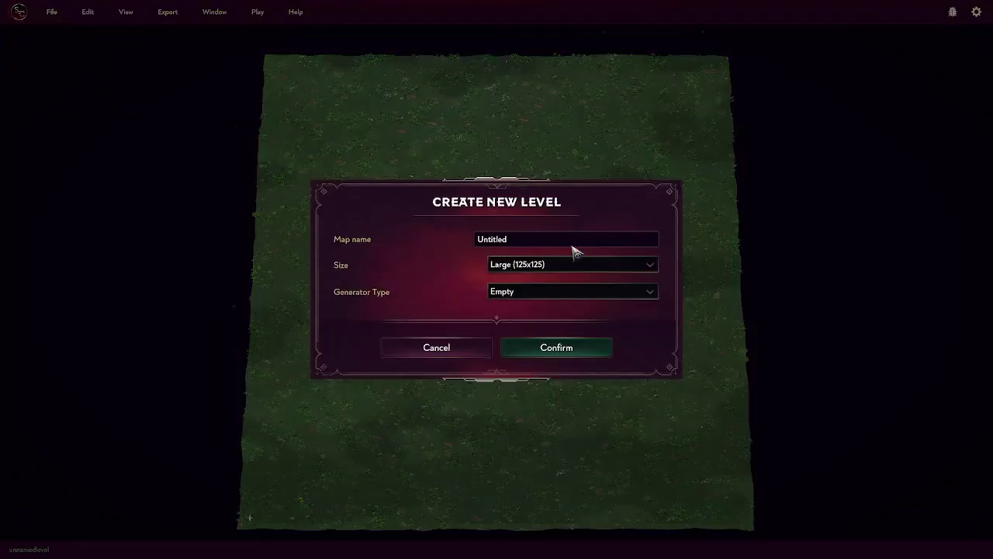
{"action": "left_click", "coordinate": [602, 266]}
{"action": "left_click", "coordinate": [571, 295]}
{"action": "left_click", "coordinate": [553, 242]}
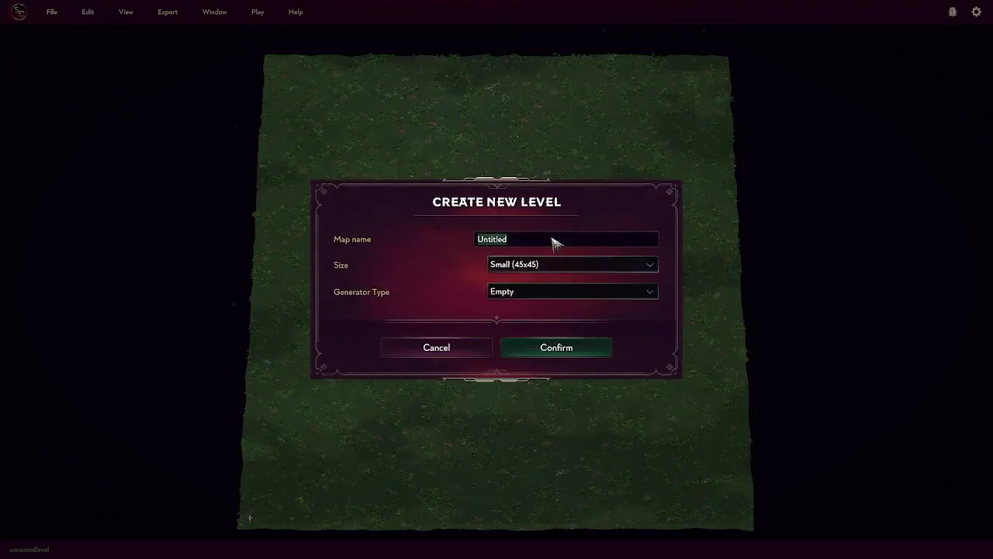
{"action": "type", "text": "Mapeditortut"}
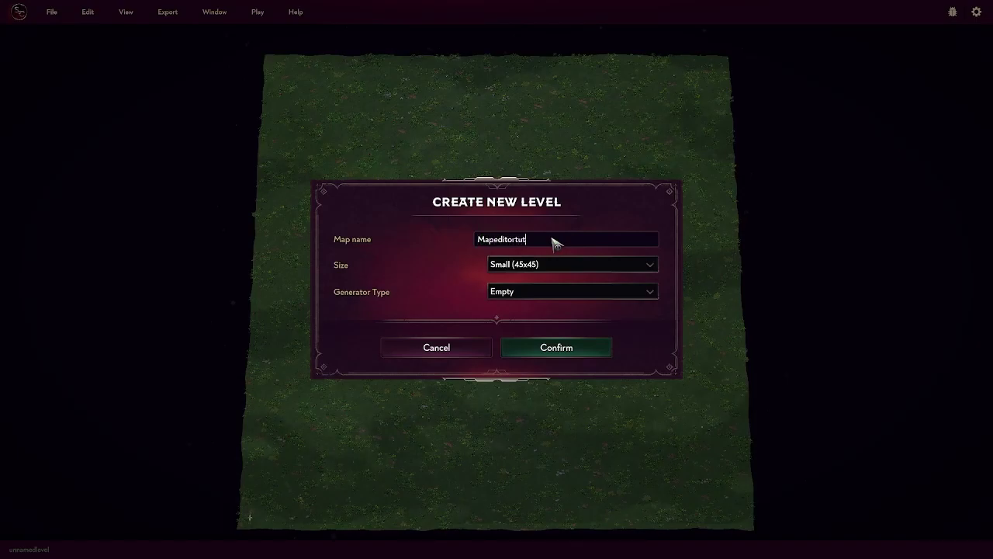
{"action": "type", "text": "orial"}
{"action": "left_click", "coordinate": [557, 347]}
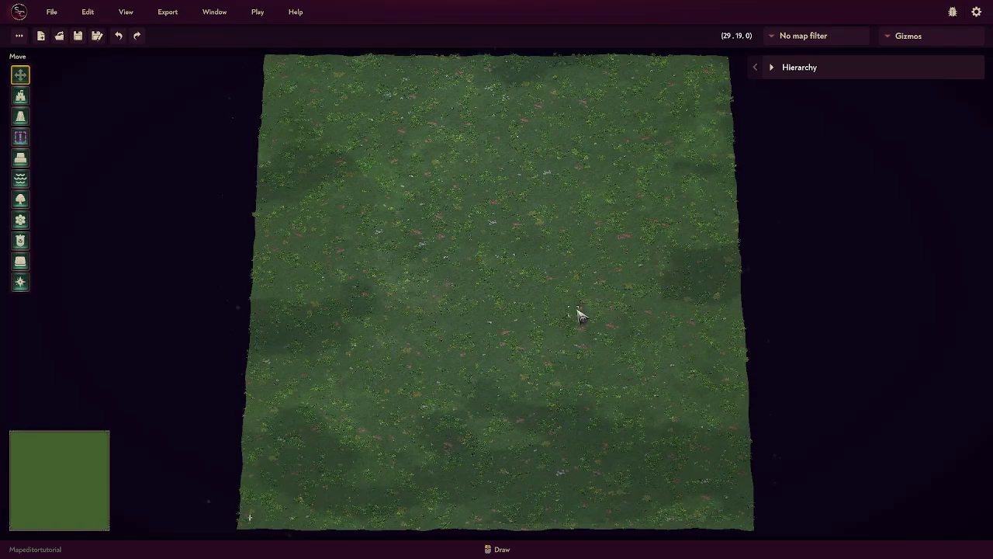
Review the editor's file, edit, view, export, window and play commands, hiding the minimap and showing it again
{"action": "left_click", "coordinate": [53, 13]}
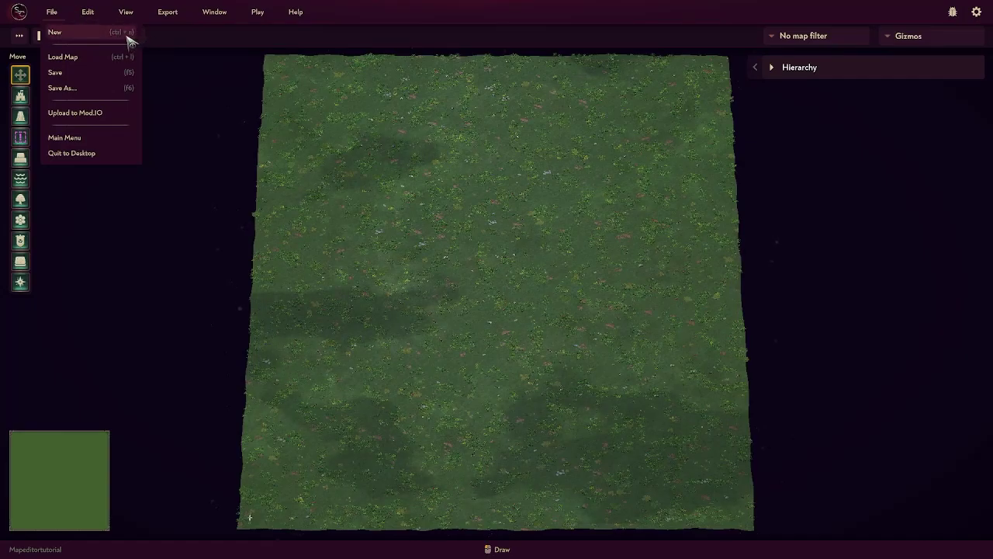
{"action": "left_click", "coordinate": [92, 14]}
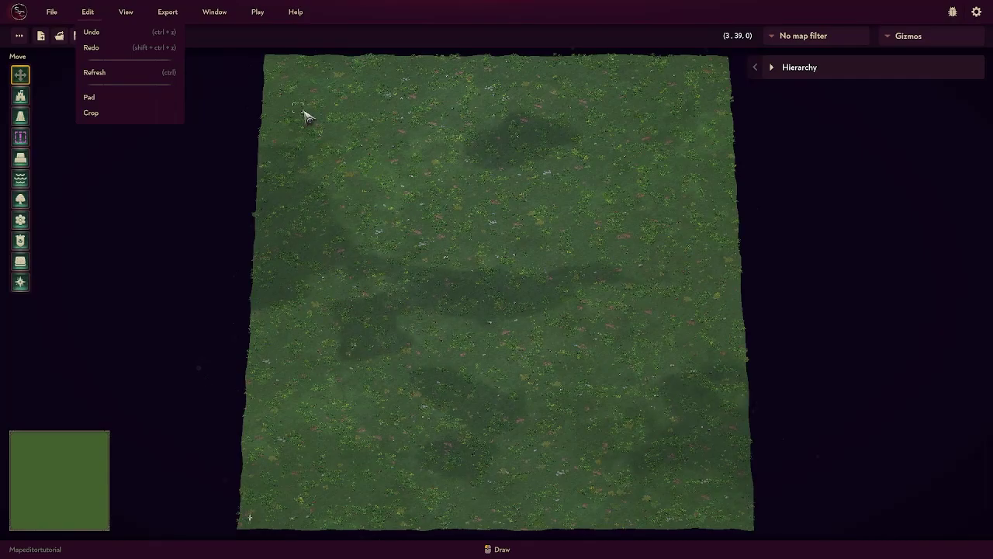
{"action": "left_click", "coordinate": [128, 14]}
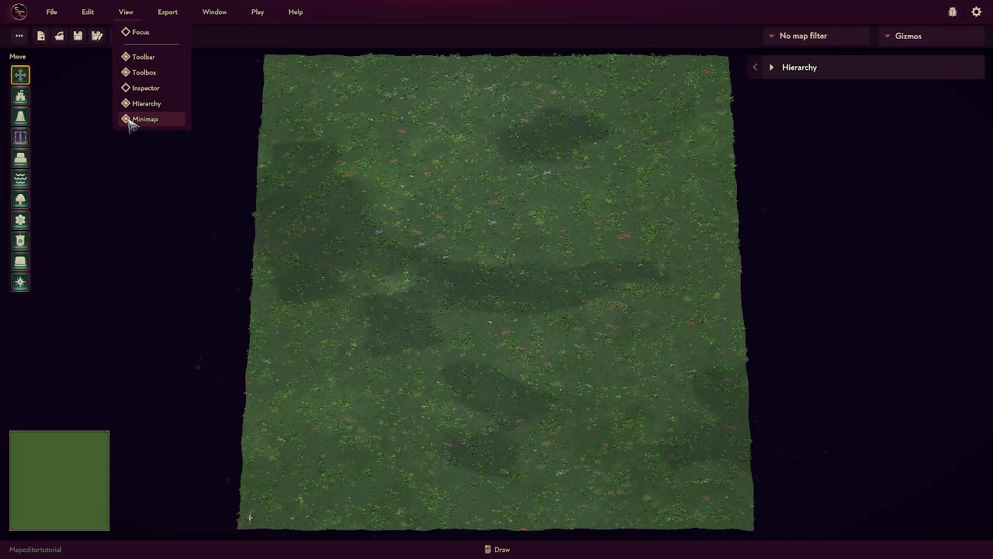
{"action": "left_click", "coordinate": [131, 122]}
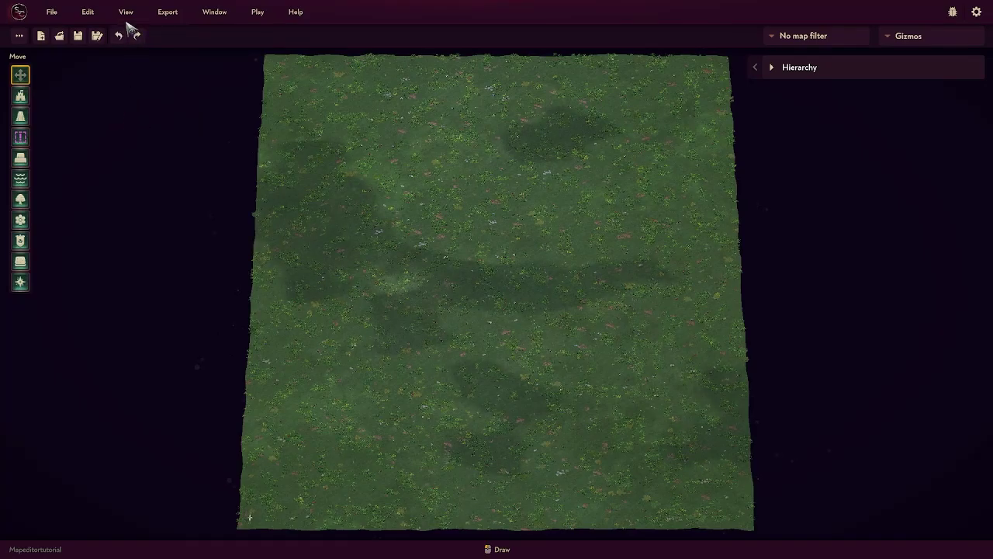
{"action": "left_click", "coordinate": [126, 14]}
{"action": "left_click", "coordinate": [142, 120]}
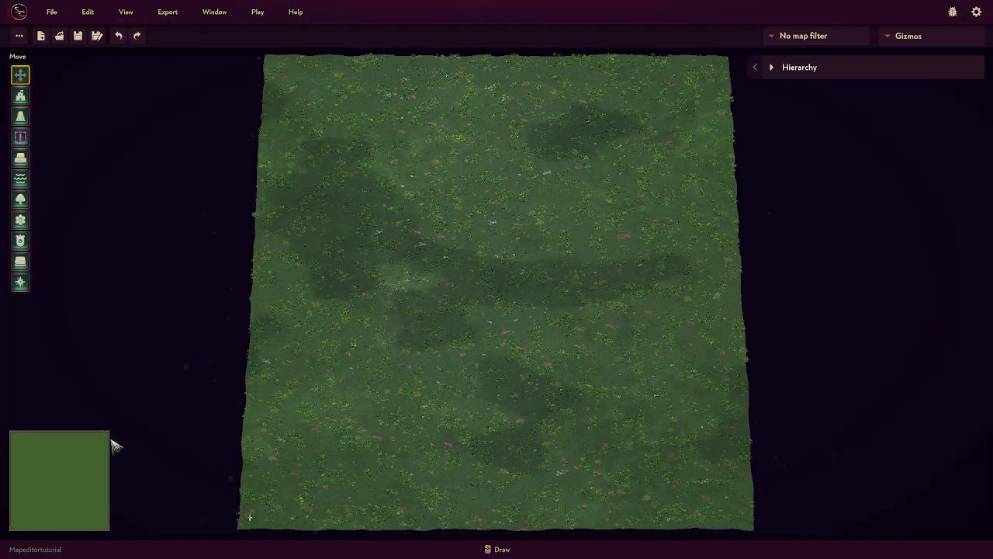
{"action": "left_click", "coordinate": [168, 14]}
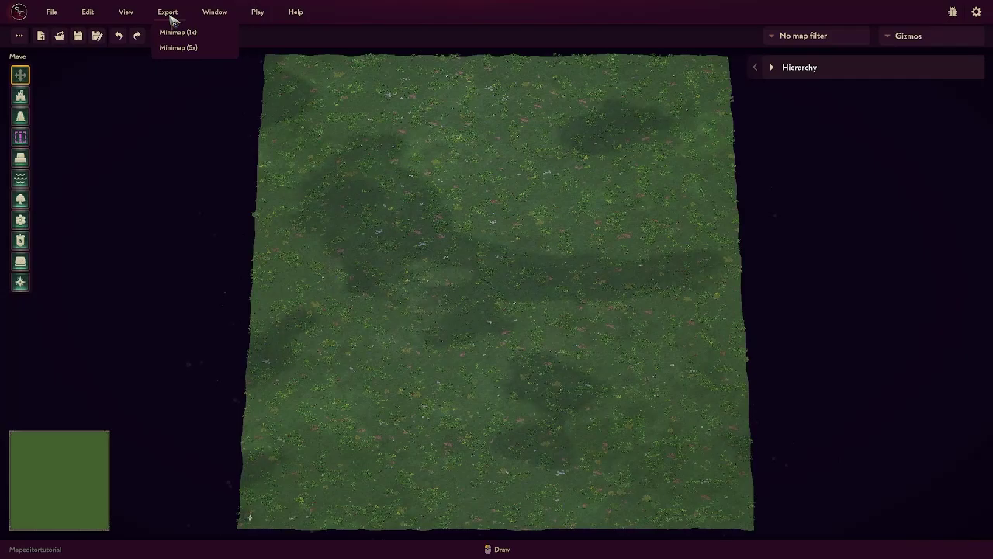
{"action": "left_click", "coordinate": [211, 13]}
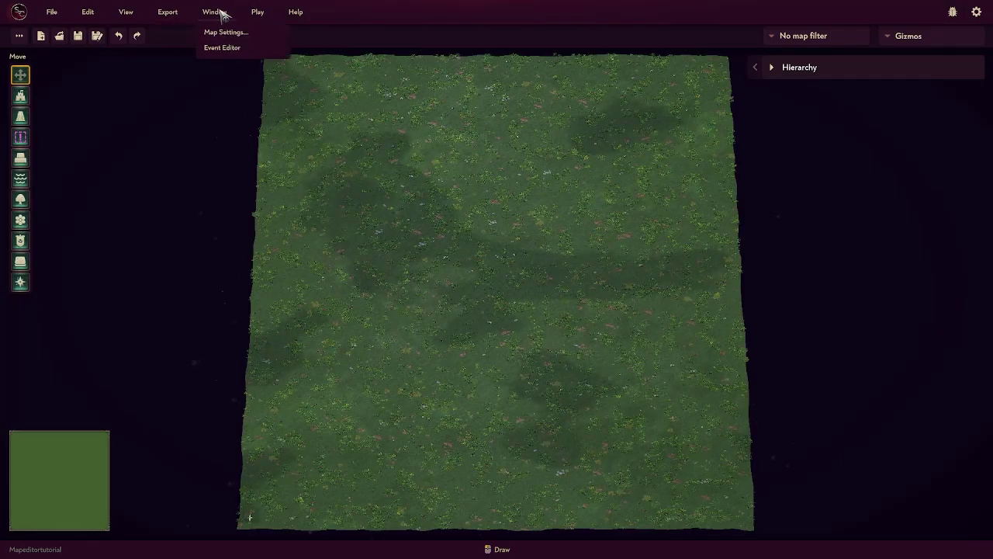
{"action": "left_click", "coordinate": [257, 12]}
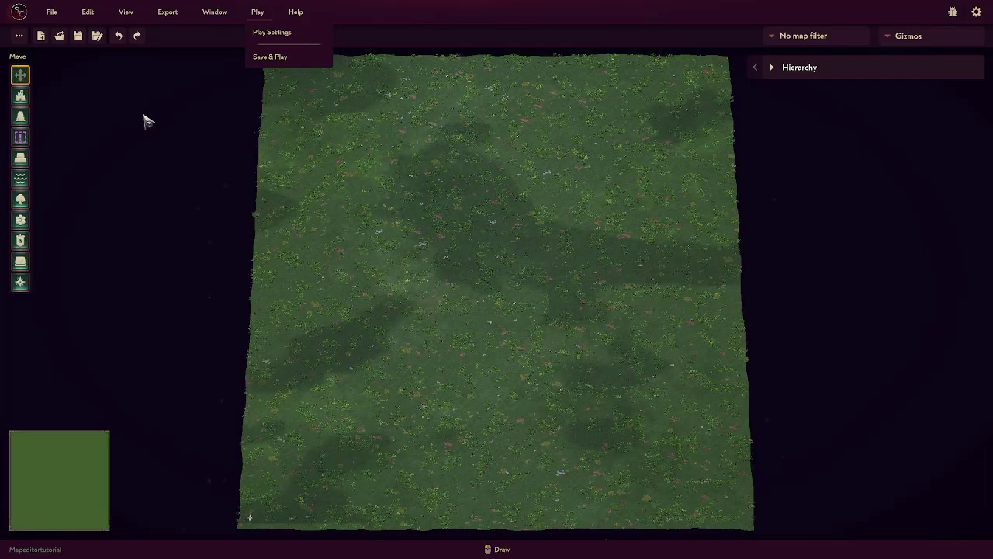
Try the Move tool on the map and examine the placeable player, permanent buff, resource generator and hostile objects
{"action": "left_click", "coordinate": [21, 75]}
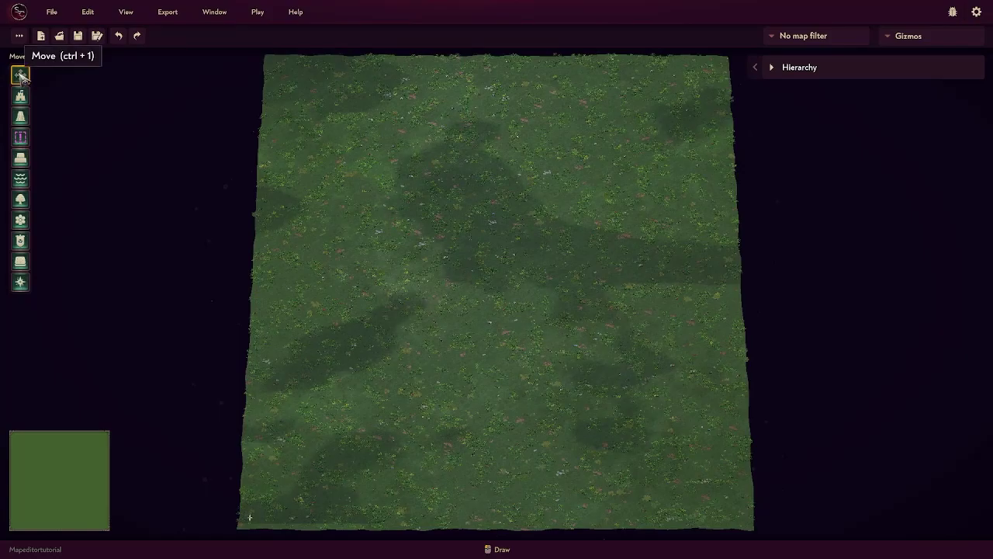
{"action": "mouse_move", "coordinate": [499, 257]}
{"action": "middle_mouse_down"}
{"action": "mouse_move", "coordinate": [552, 224]}
{"action": "mouse_move", "coordinate": [507, 264]}
{"action": "middle_mouse_up"}
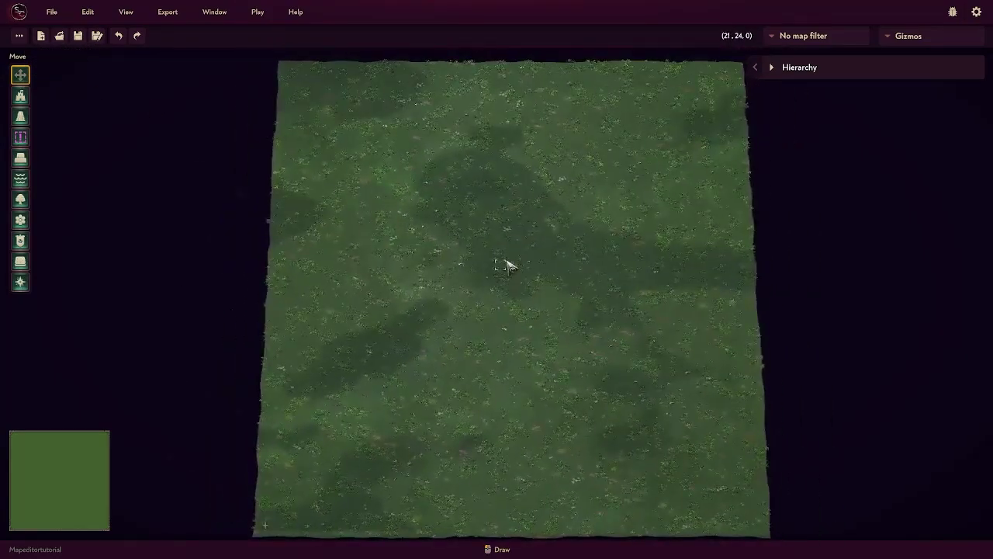
{"action": "left_click", "coordinate": [22, 96]}
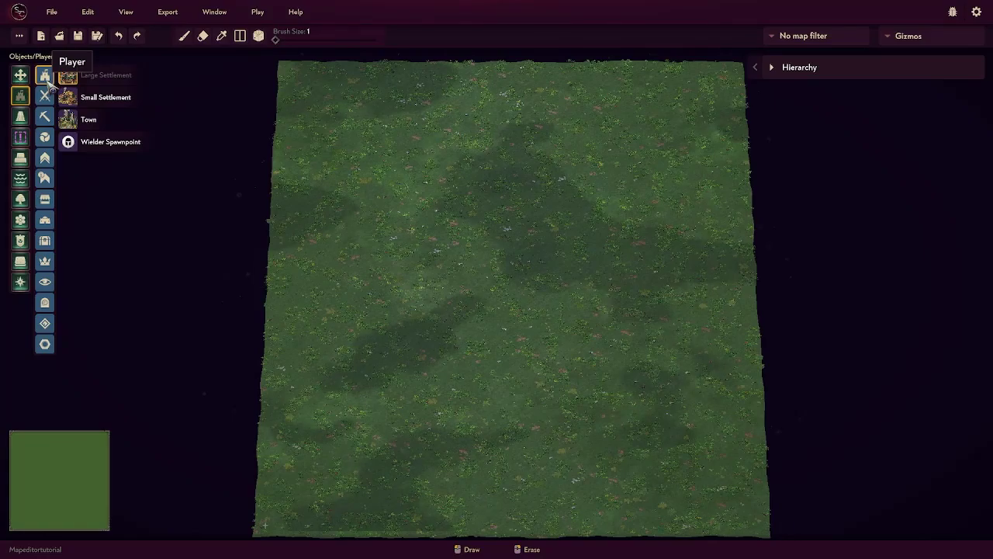
{"action": "left_click", "coordinate": [44, 158]}
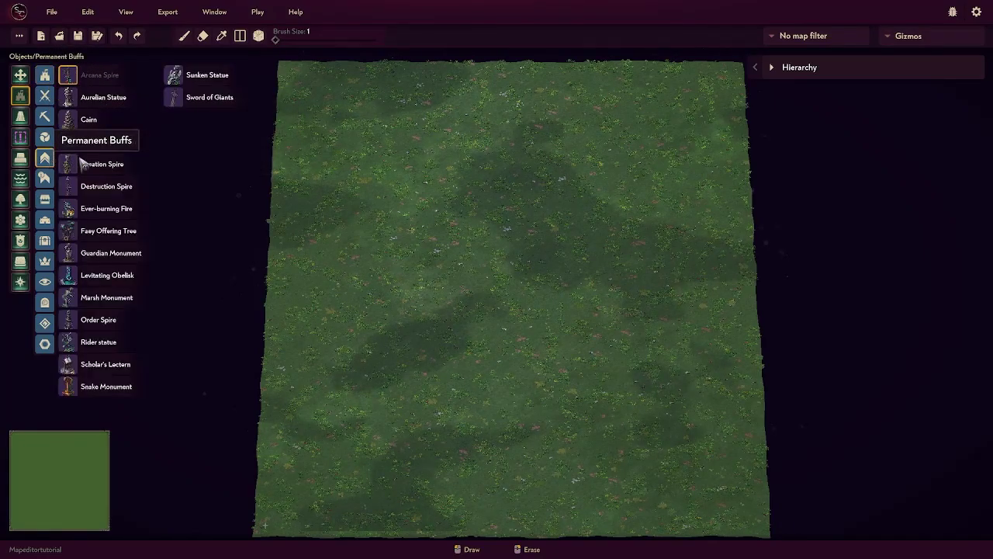
{"action": "left_click", "coordinate": [44, 116]}
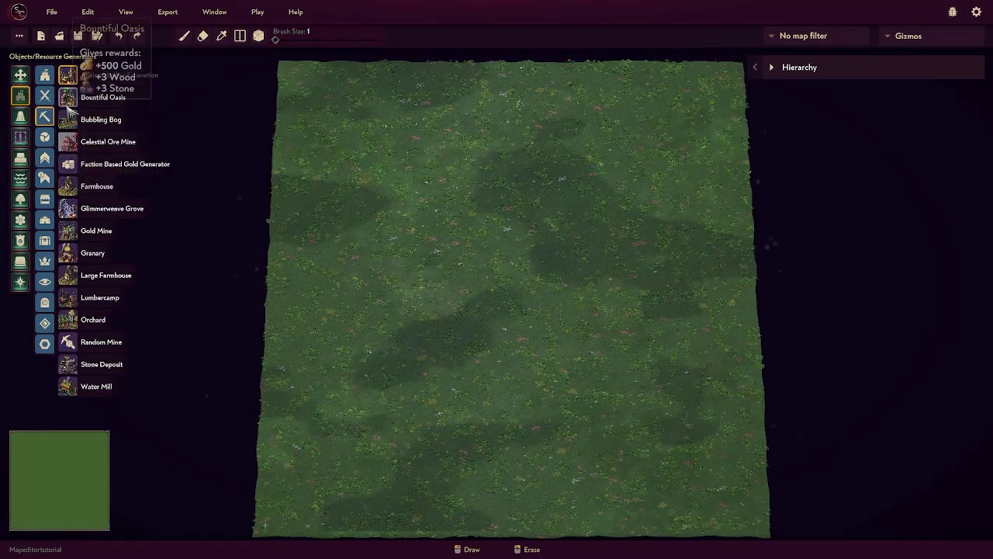
{"action": "left_click", "coordinate": [45, 97]}
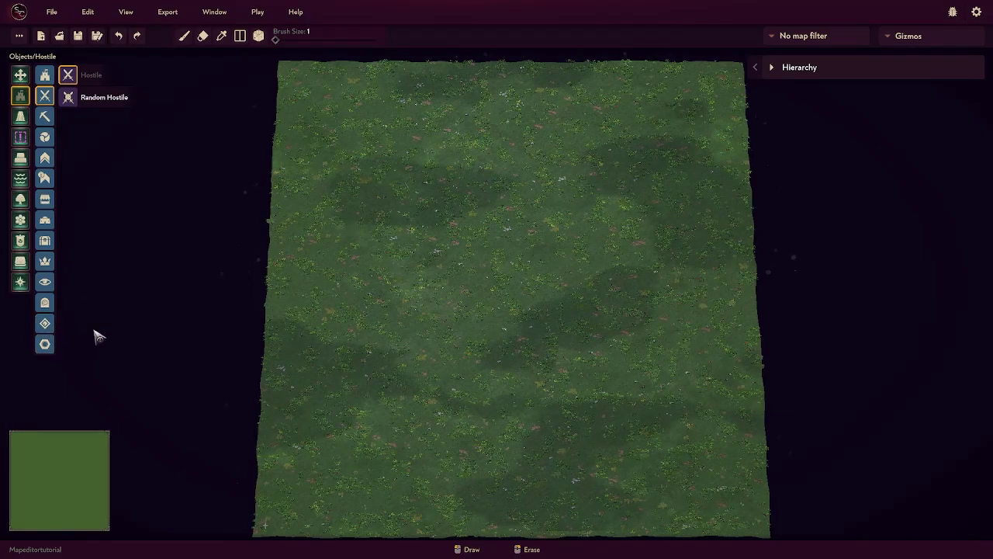
Examine the road types and terrain height tool, trying a brush size of 4 and restoring it to 1
{"action": "left_click", "coordinate": [20, 116]}
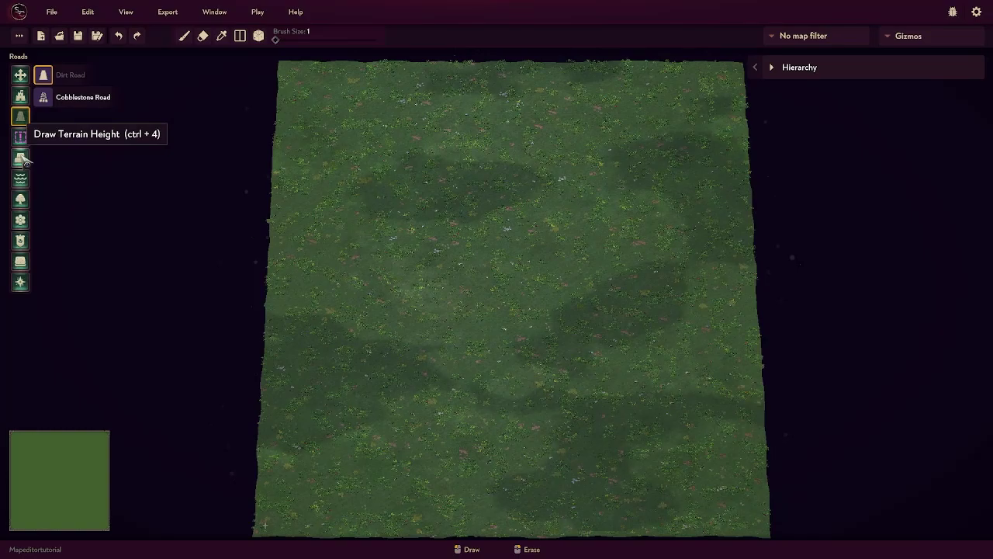
{"action": "left_click", "coordinate": [21, 158]}
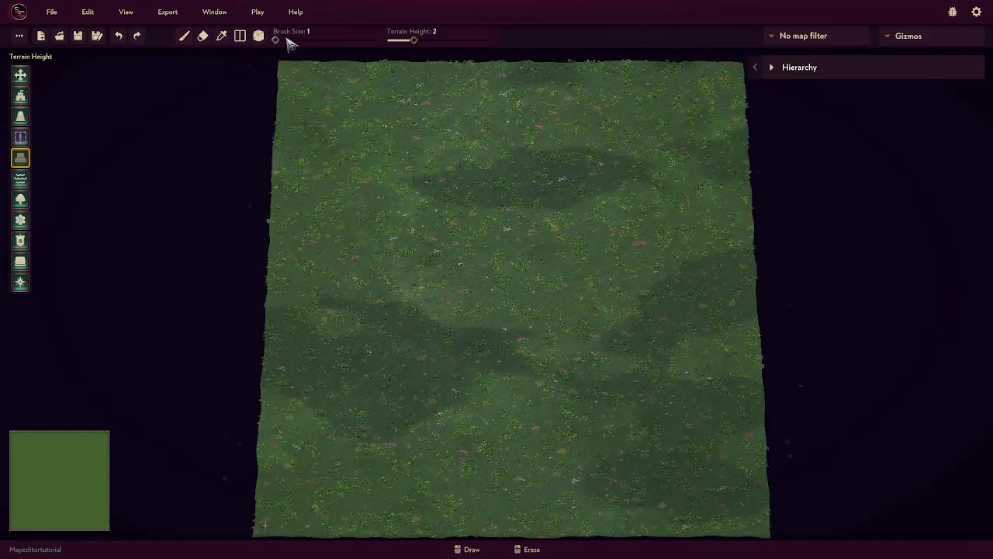
{"action": "left_click_drag", "start_coordinate": [277, 41], "coordinate": [327, 43]}
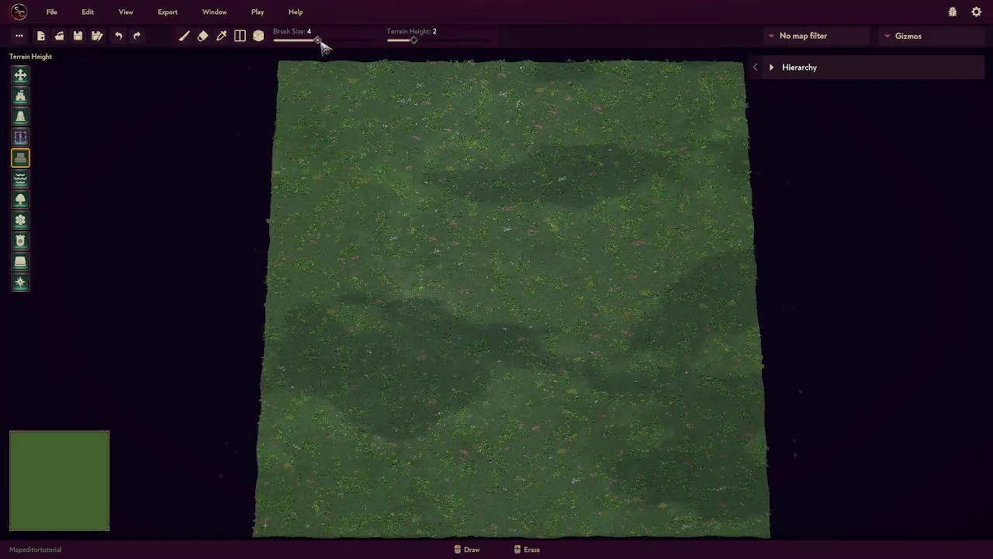
{"action": "left_click_drag", "start_coordinate": [320, 42], "coordinate": [276, 44]}
Examine the options for water, themed and non-themed decorations, terrain themes, terrain types and special effects
{"action": "left_click", "coordinate": [21, 179]}
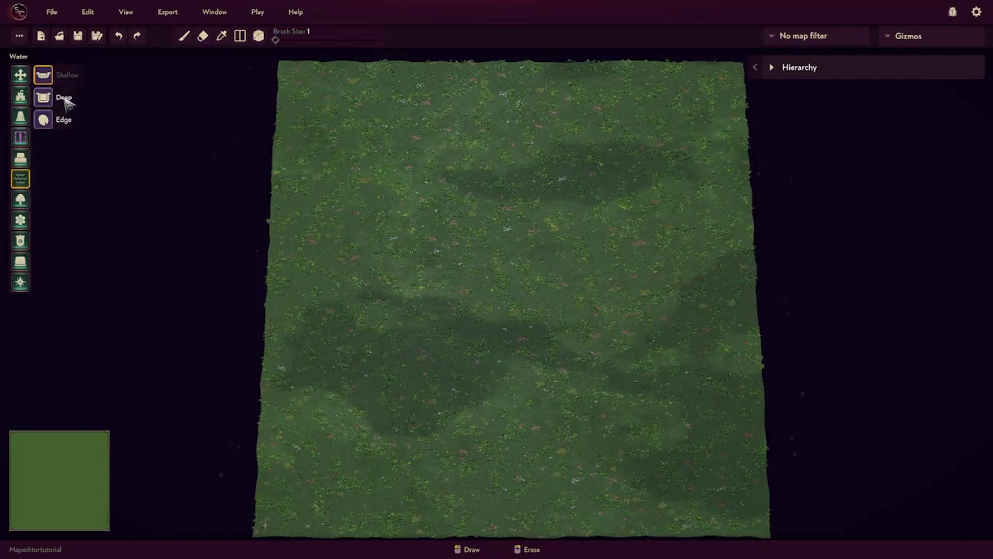
{"action": "left_click", "coordinate": [21, 200]}
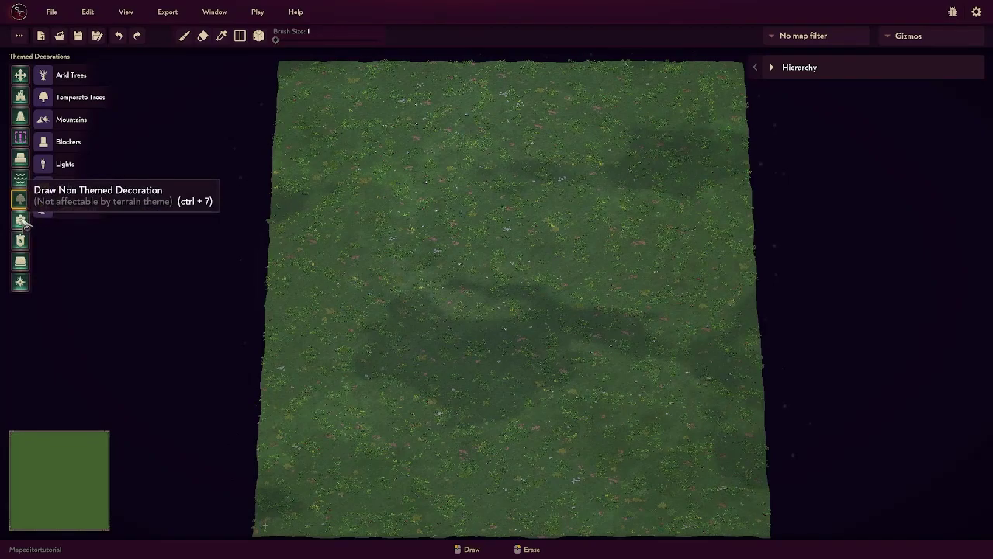
{"action": "left_click", "coordinate": [20, 219]}
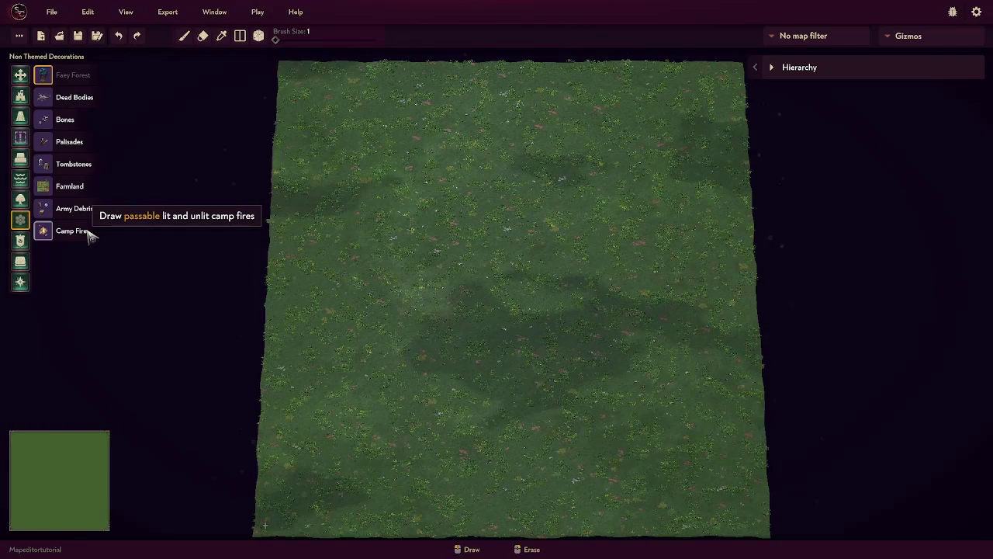
{"action": "left_click", "coordinate": [21, 240]}
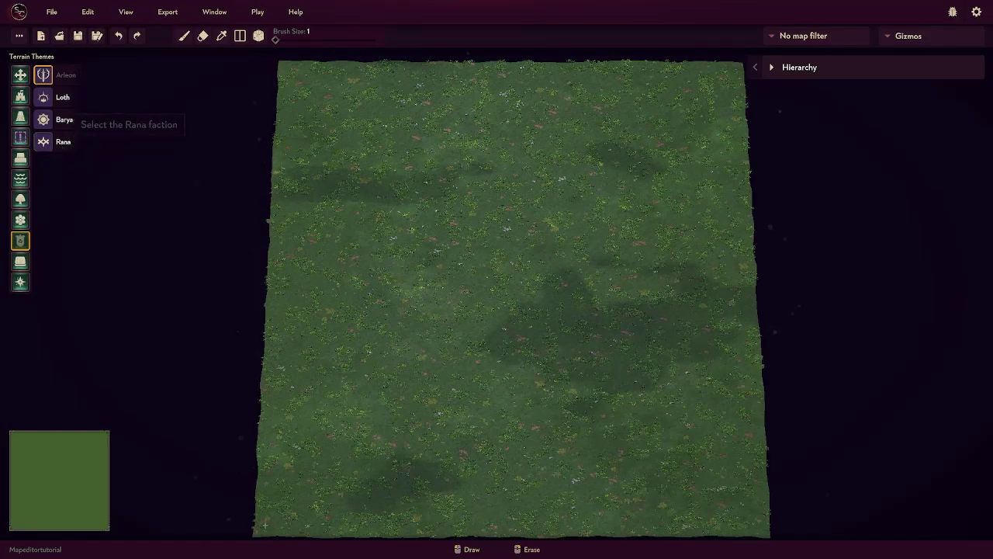
{"action": "left_click", "coordinate": [20, 264]}
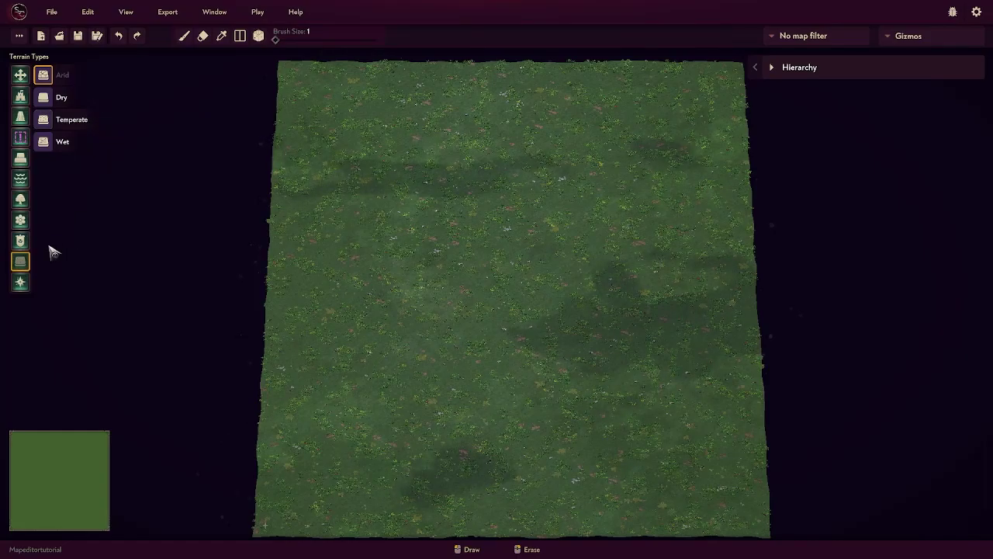
{"action": "left_click", "coordinate": [22, 284]}
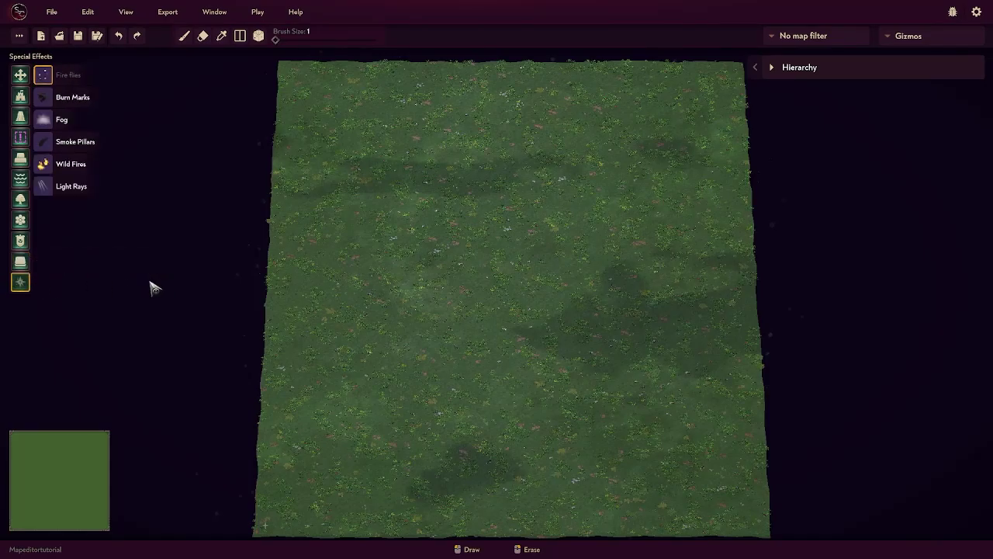